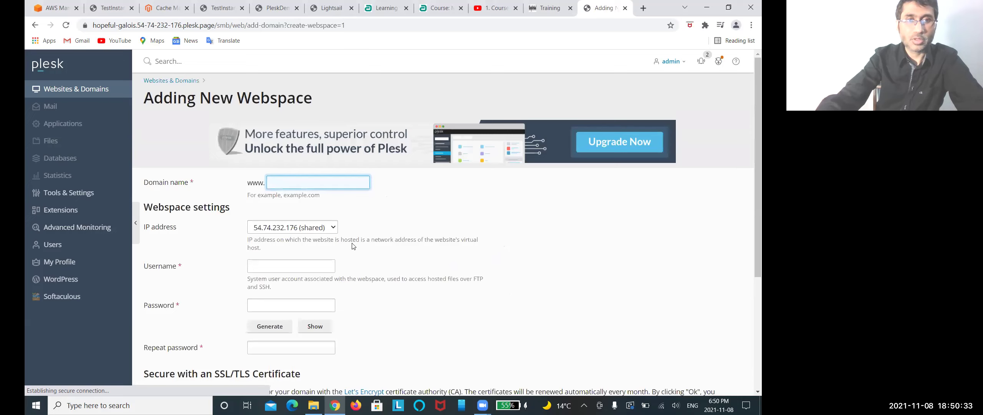
Step: Open Tools & Settings in a new tab and launch Softaculous from the server tools
{"action": "right_click", "coordinate": [74, 195]}
{"action": "left_click", "coordinate": [96, 200]}
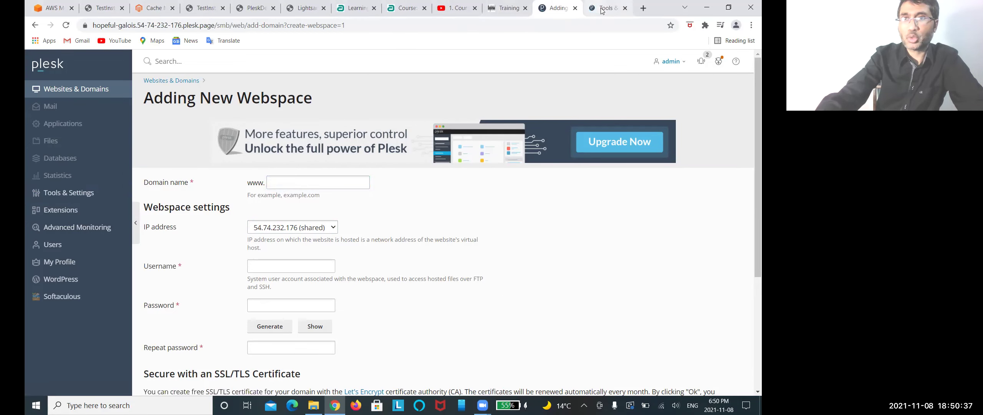
{"action": "left_click", "coordinate": [602, 11]}
{"action": "scroll", "coordinate": [461, 298], "scroll_direction": "down", "scroll_amount": 5}
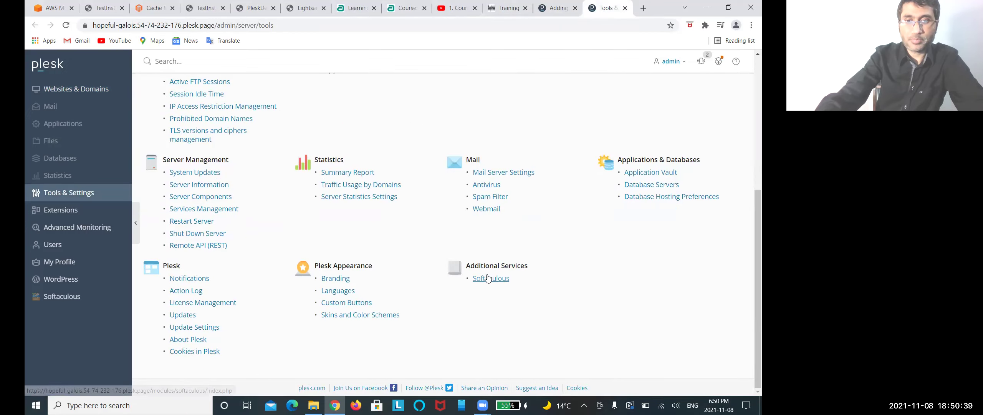
{"action": "left_click", "coordinate": [488, 278]}
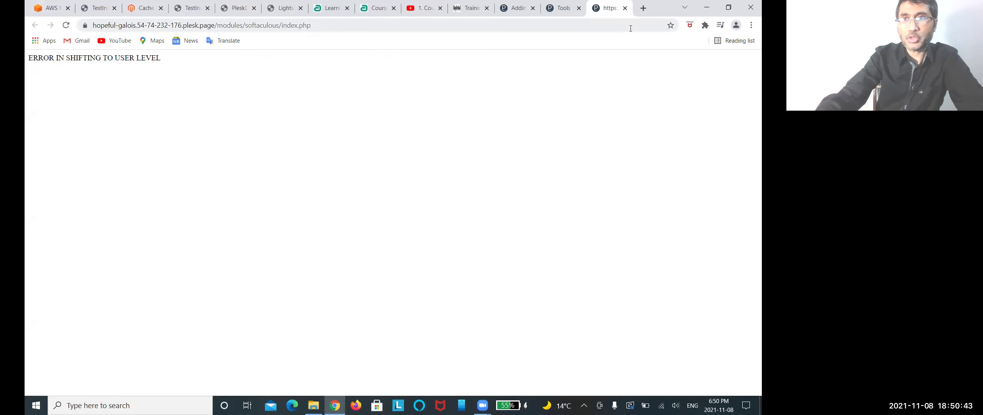
Step: Close the failed Softaculous error tab and return to the Adding New Webspace form
{"action": "left_click", "coordinate": [625, 8]}
{"action": "scroll", "coordinate": [336, 226], "scroll_direction": "up", "scroll_amount": 5}
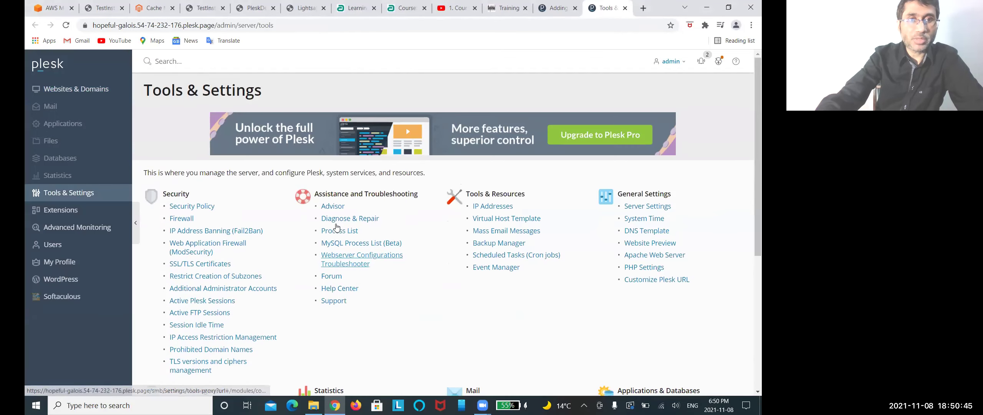
{"action": "scroll", "coordinate": [346, 225], "scroll_direction": "down", "scroll_amount": 5}
{"action": "scroll", "coordinate": [307, 222], "scroll_direction": "up", "scroll_amount": 5}
{"action": "left_click", "coordinate": [559, 8]}
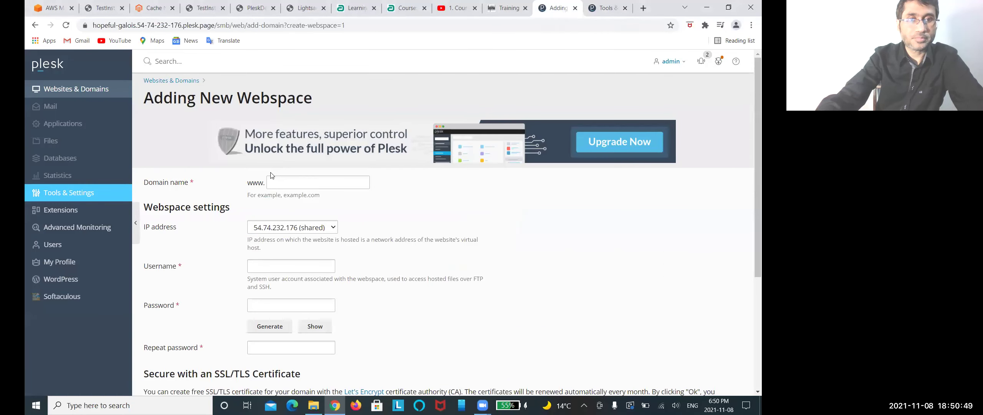
Step: Enter justetc.net as the domain name and admin as the username
{"action": "left_click", "coordinate": [279, 185]}
{"action": "type", "text": "justetc.net"}
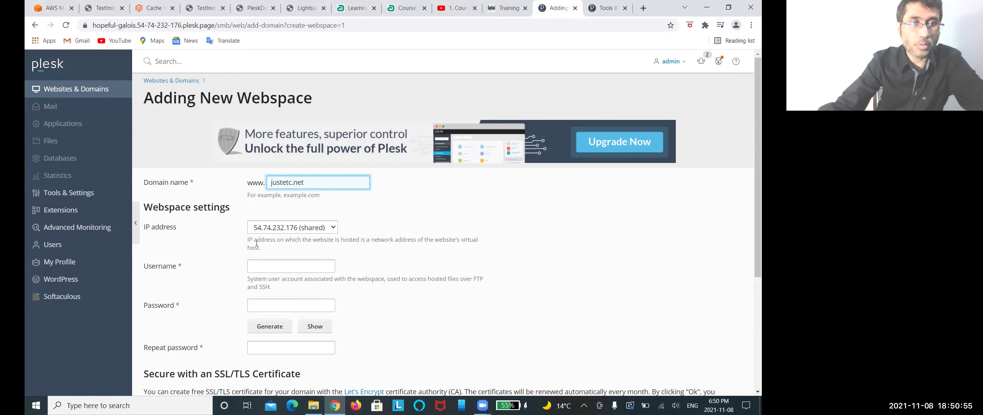
{"action": "scroll", "coordinate": [267, 235], "scroll_direction": "down", "scroll_amount": 1}
{"action": "left_click", "coordinate": [273, 220]}
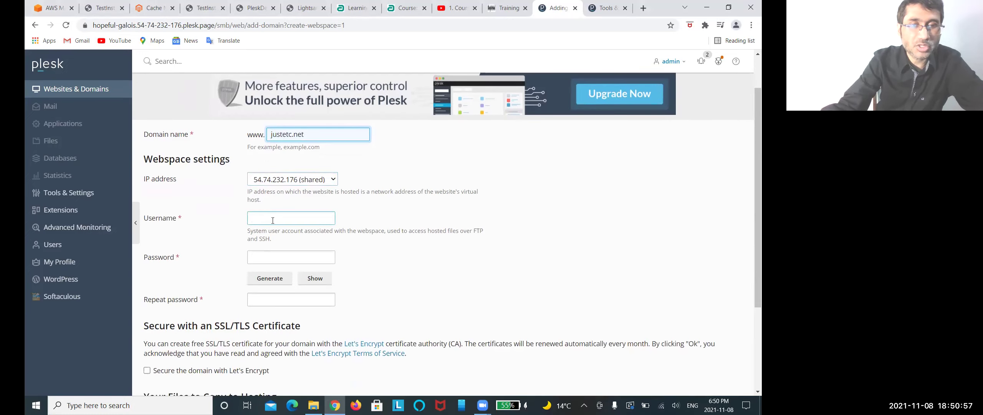
{"action": "type", "text": "admin"}
Step: Type a strong password into the password and repeat-password fields
{"action": "key", "text": "Tab"}
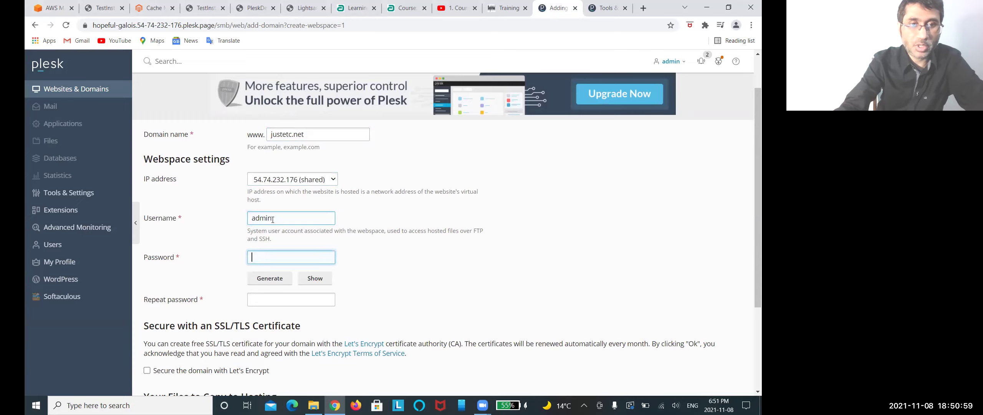
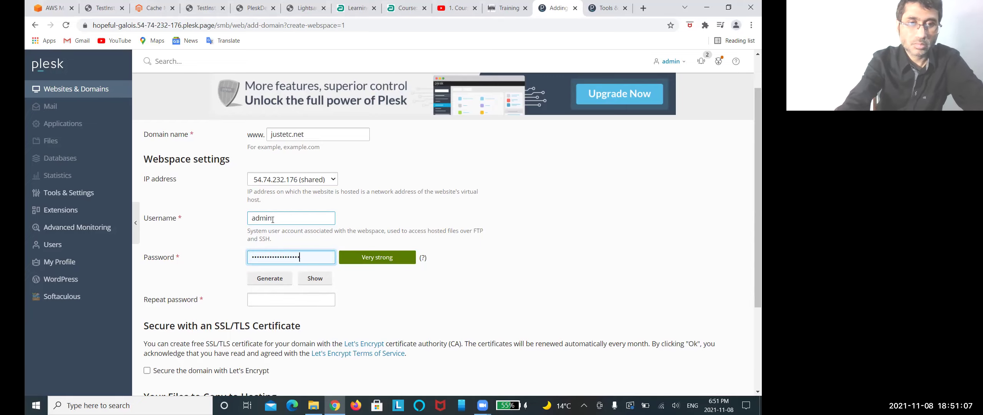
{"action": "key", "text": "Tab"}
{"action": "key", "text": "Tab"}
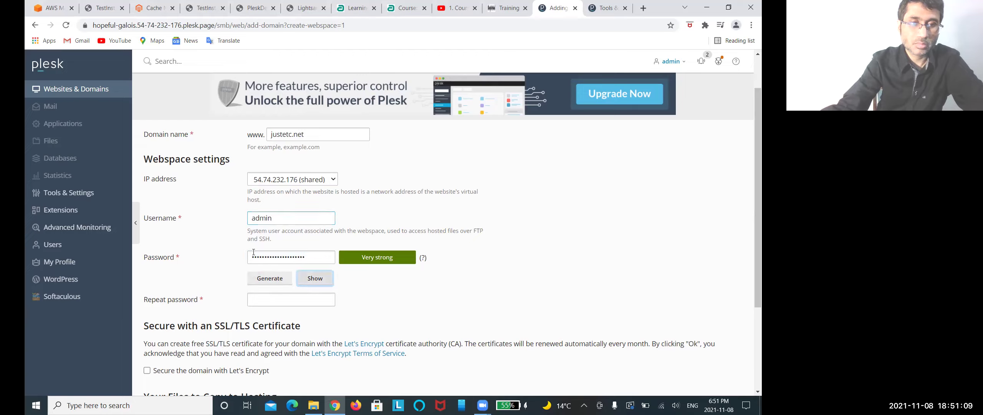
{"action": "left_click", "coordinate": [253, 300]}
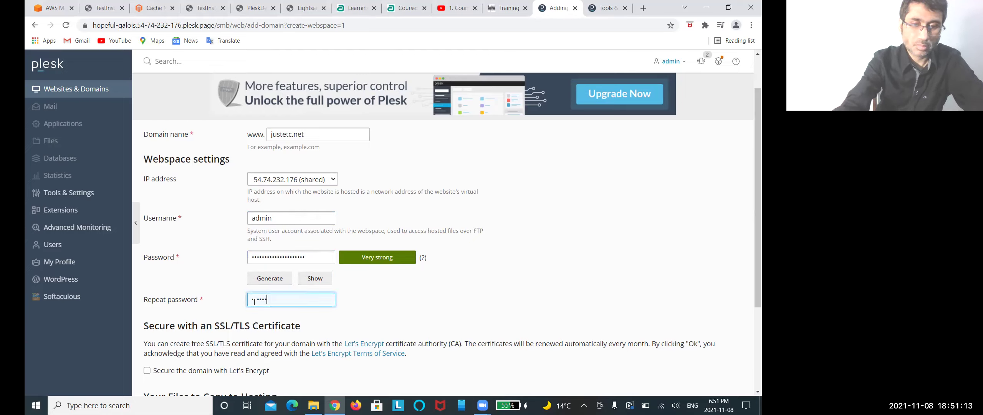
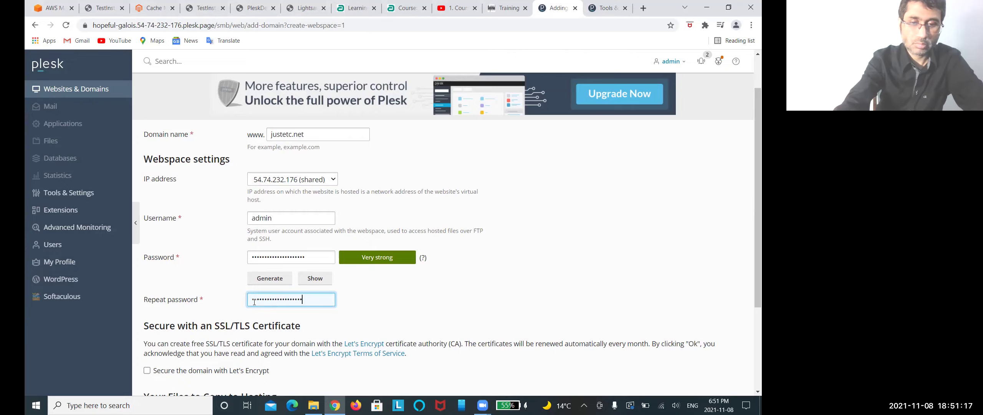
{"action": "key", "text": "Tab"}
Step: Review the filled webspace form, rechecking the justetc.net domain field
{"action": "scroll", "coordinate": [255, 302], "scroll_direction": "down", "scroll_amount": 5}
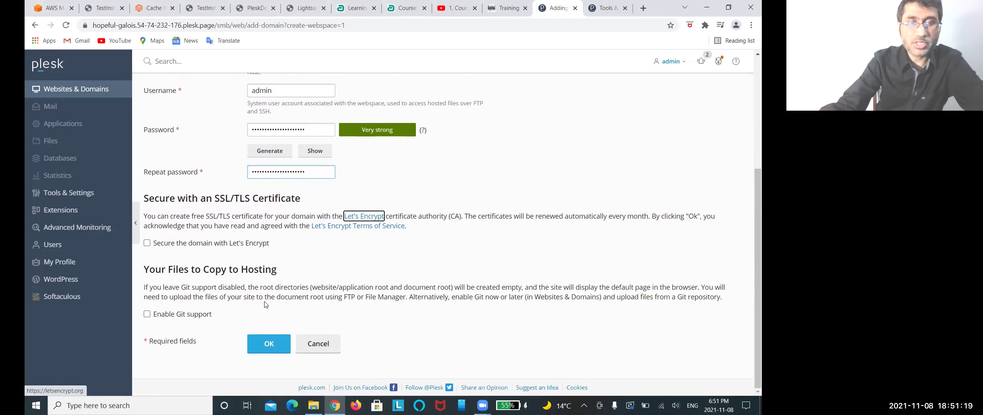
{"action": "left_click", "coordinate": [436, 191]}
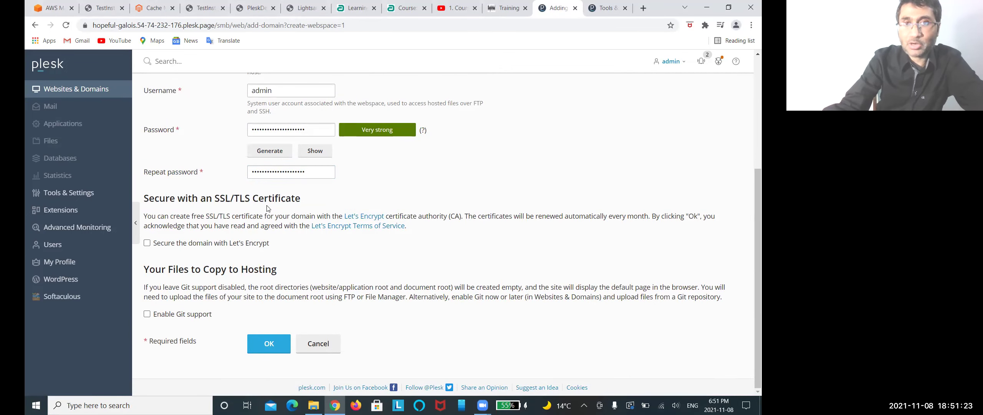
{"action": "scroll", "coordinate": [267, 208], "scroll_direction": "up", "scroll_amount": 5}
{"action": "left_click", "coordinate": [282, 179]}
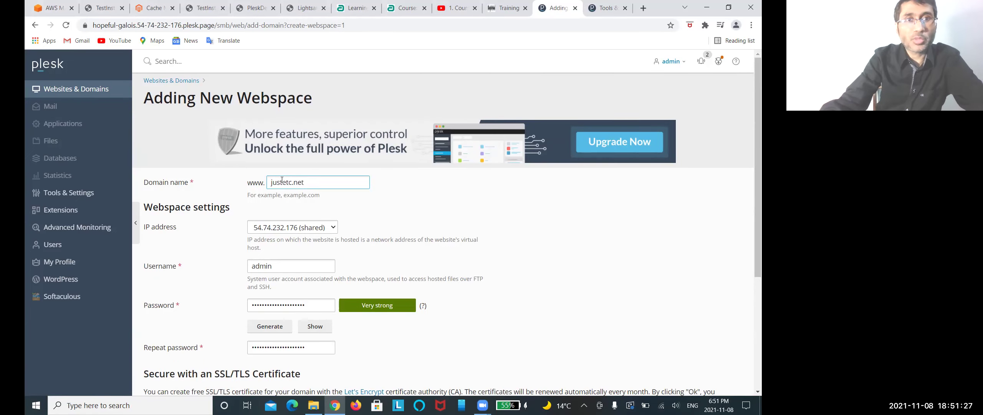
{"action": "scroll", "coordinate": [282, 180], "scroll_direction": "down", "scroll_amount": 5}
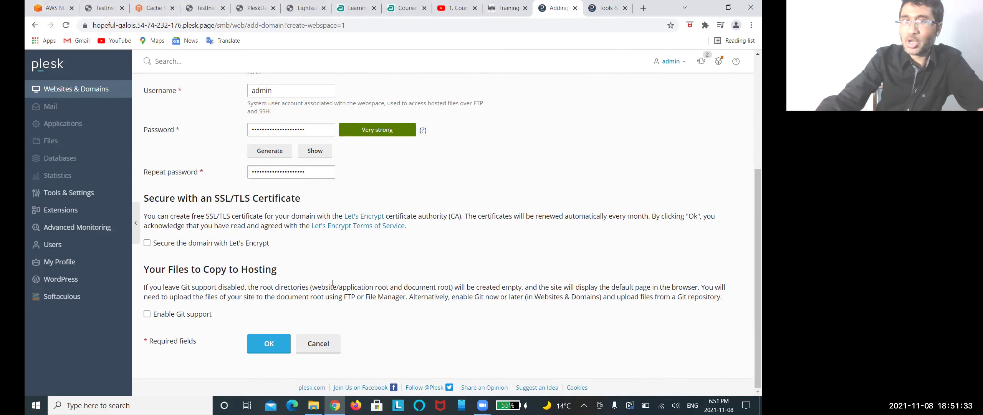
{"action": "scroll", "coordinate": [333, 282], "scroll_direction": "up", "scroll_amount": 5}
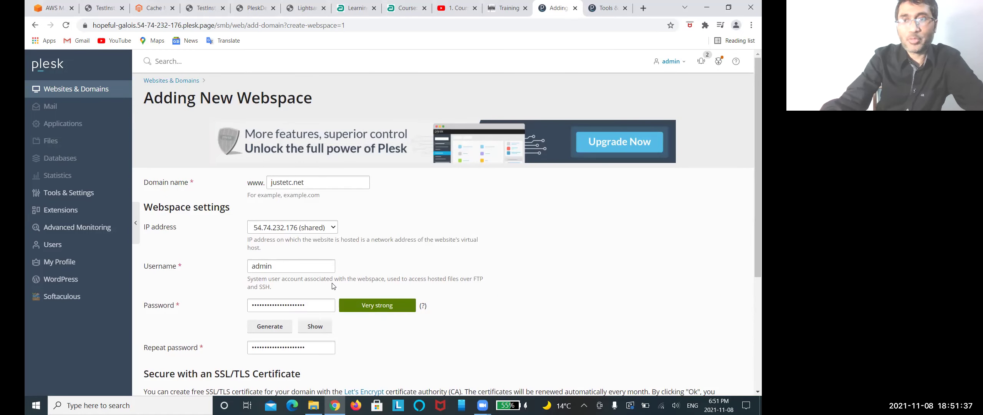
{"action": "scroll", "coordinate": [333, 285], "scroll_direction": "down", "scroll_amount": 5}
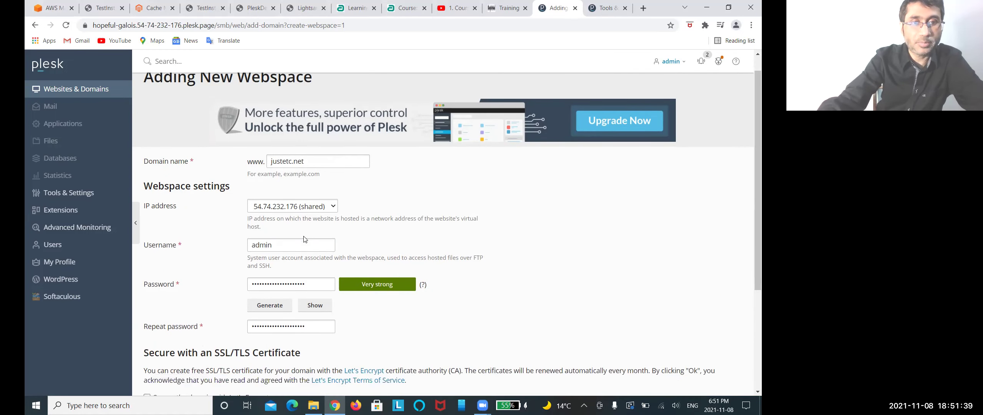
Step: Change the username to adminjustetc and submit the justetc.net webspace with OK
{"action": "left_click", "coordinate": [269, 343]}
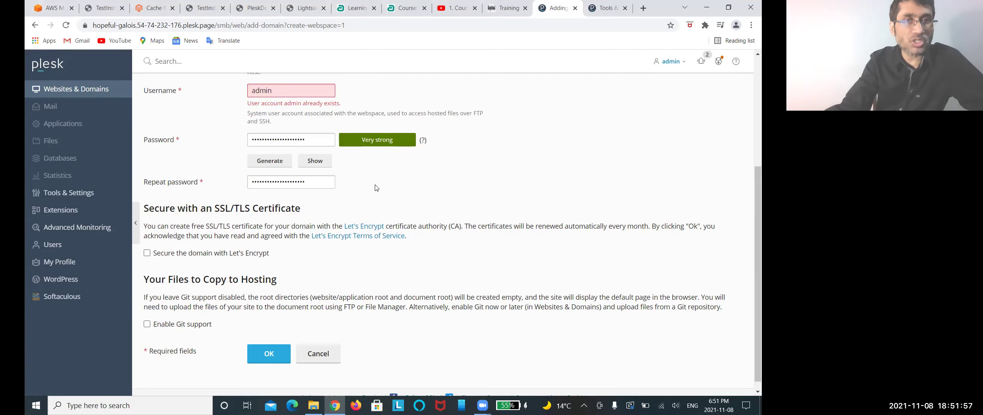
{"action": "scroll", "coordinate": [264, 174], "scroll_direction": "up", "scroll_amount": 5}
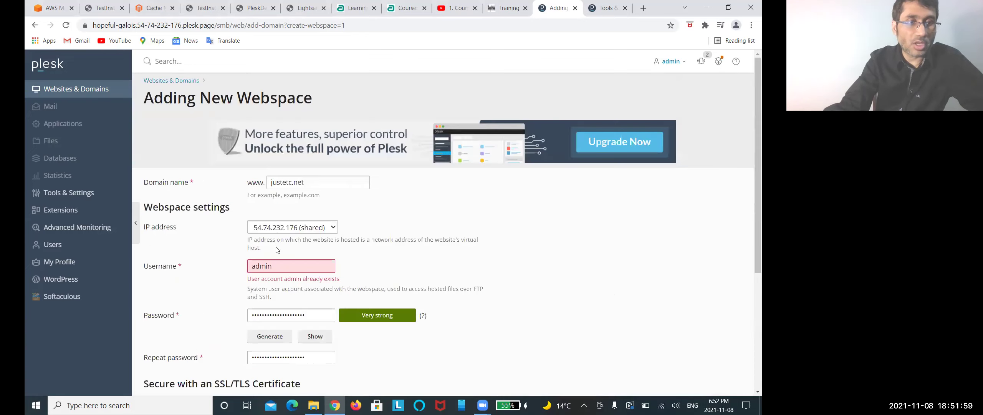
{"action": "scroll", "coordinate": [316, 247], "scroll_direction": "down", "scroll_amount": 5}
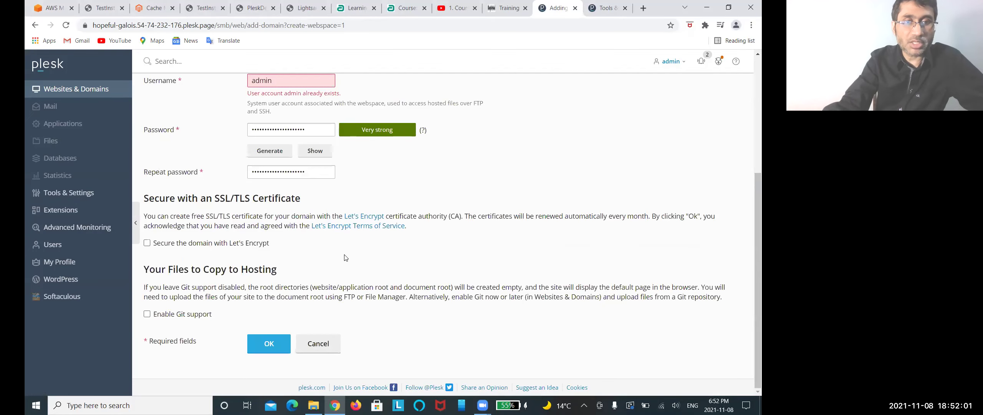
{"action": "scroll", "coordinate": [345, 257], "scroll_direction": "up", "scroll_amount": 3}
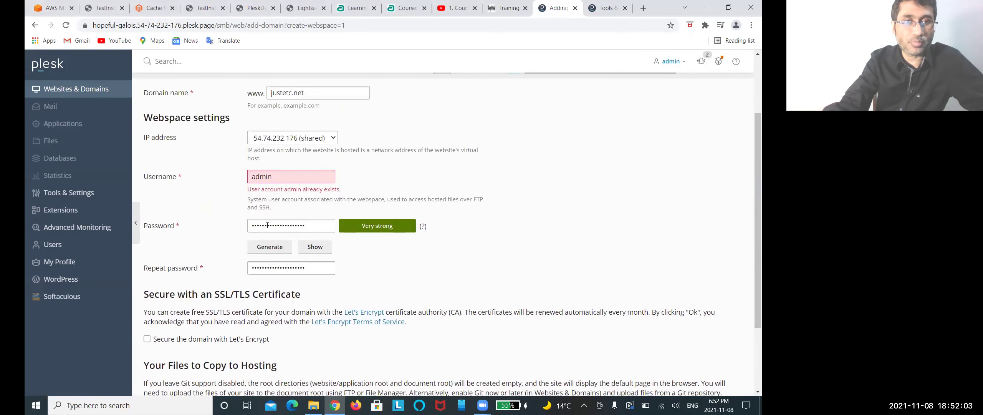
{"action": "left_click", "coordinate": [289, 177]}
{"action": "type", "text": "justetc"}
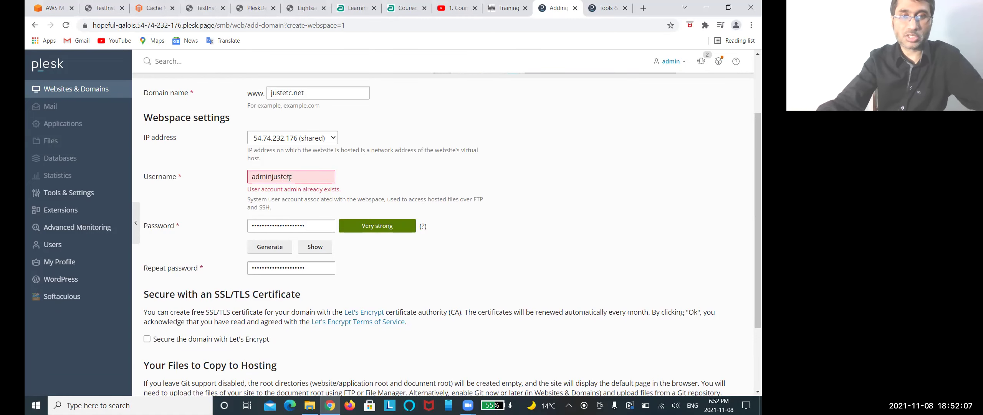
{"action": "scroll", "coordinate": [290, 178], "scroll_direction": "down", "scroll_amount": 3}
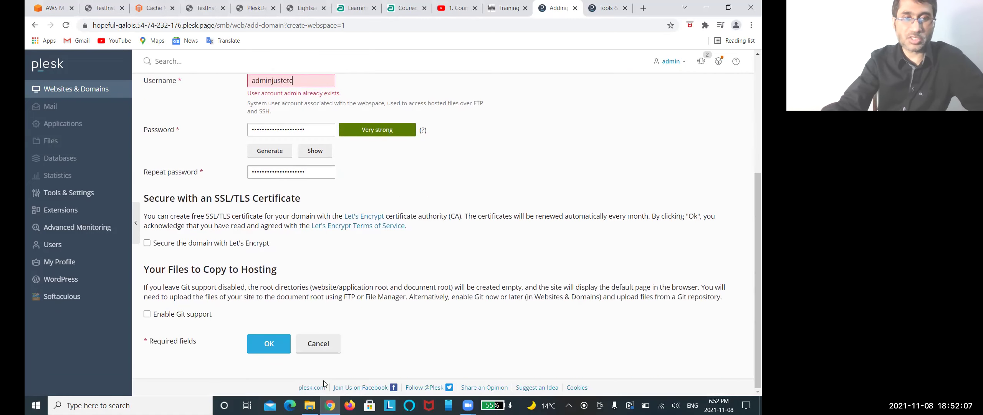
{"action": "left_click", "coordinate": [261, 340]}
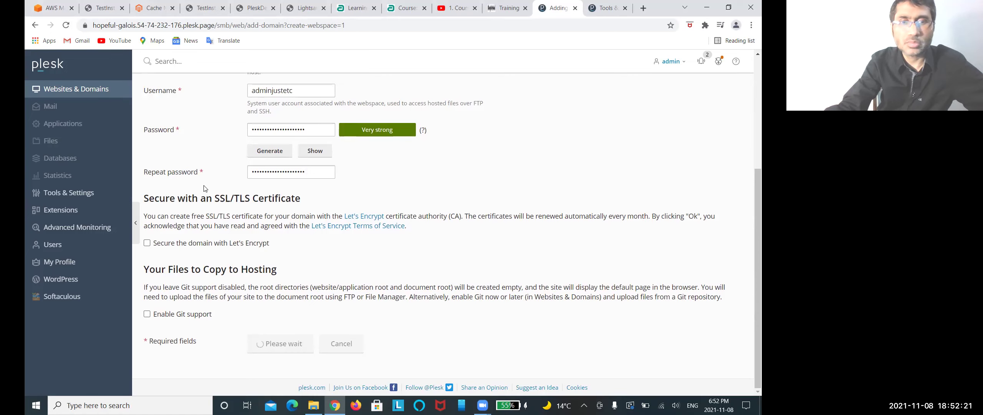
Step: Switch from the Magento Cache Management tab to the AWS console's All services list
{"action": "left_click", "coordinate": [156, 12]}
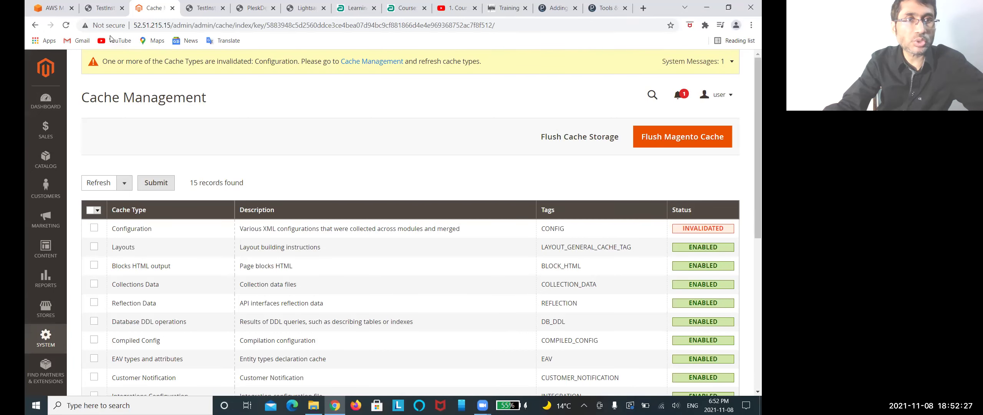
{"action": "left_click", "coordinate": [58, 12]}
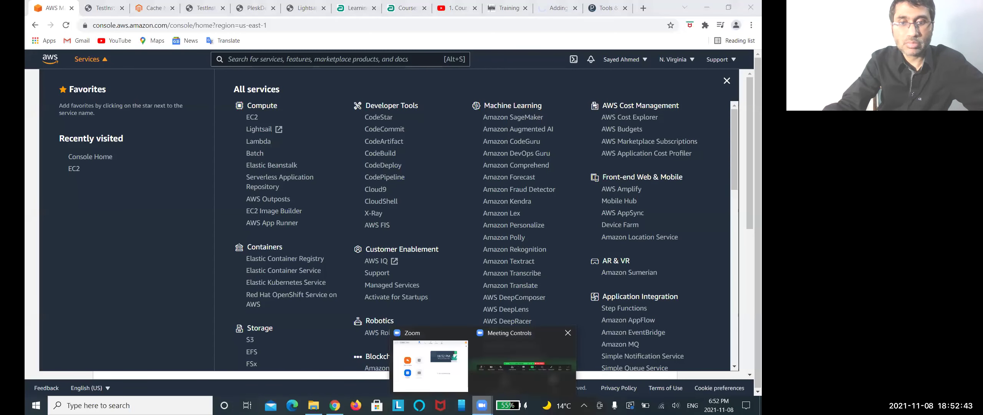
Step: Look over the AWS EC2 dashboard, then go back to Plesk's Tools & Settings
{"action": "left_click", "coordinate": [494, 20]}
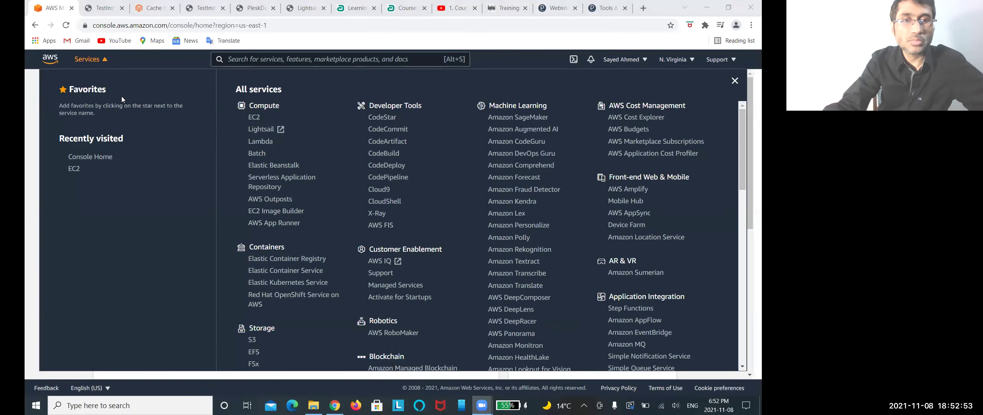
{"action": "left_click", "coordinate": [256, 120]}
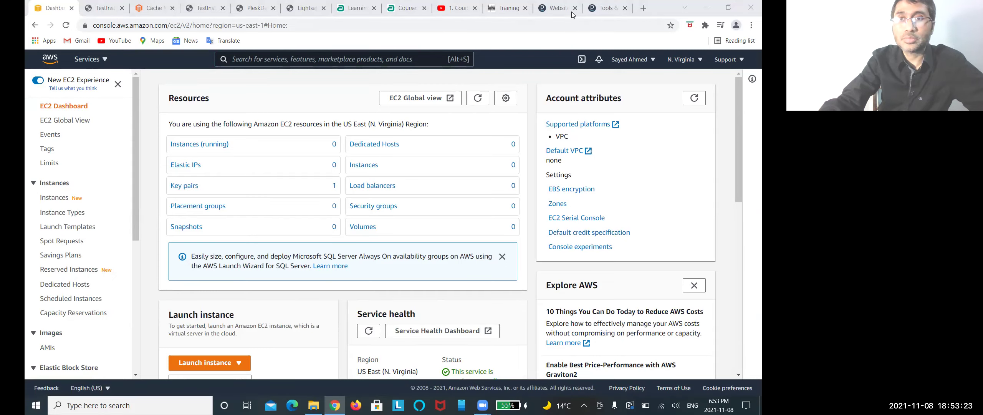
{"action": "left_click", "coordinate": [605, 8]}
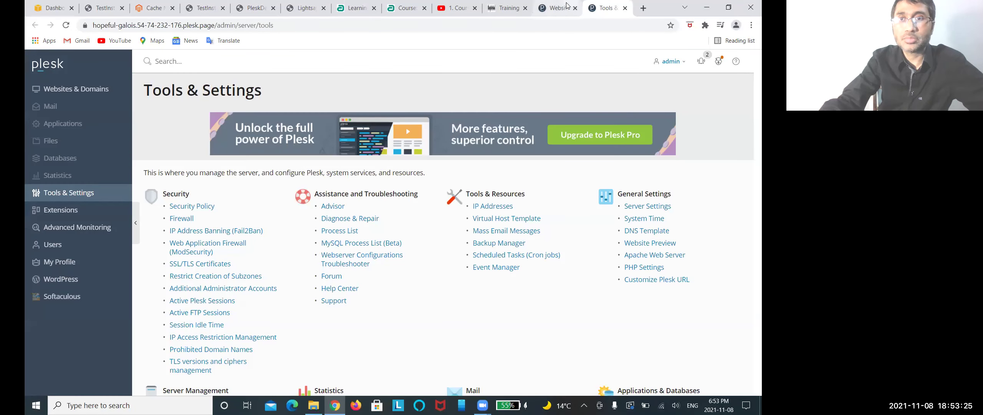
Step: Launch Softaculous from the justetc.net dashboard's Dev Tools in Websites & Domains
{"action": "left_click", "coordinate": [561, 8]}
{"action": "scroll", "coordinate": [195, 185], "scroll_direction": "down", "scroll_amount": 4}
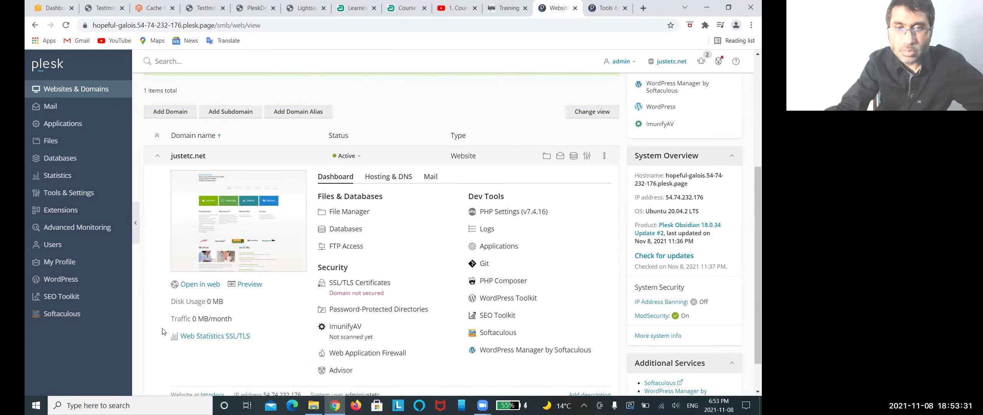
{"action": "scroll", "coordinate": [162, 332], "scroll_direction": "down", "scroll_amount": 1}
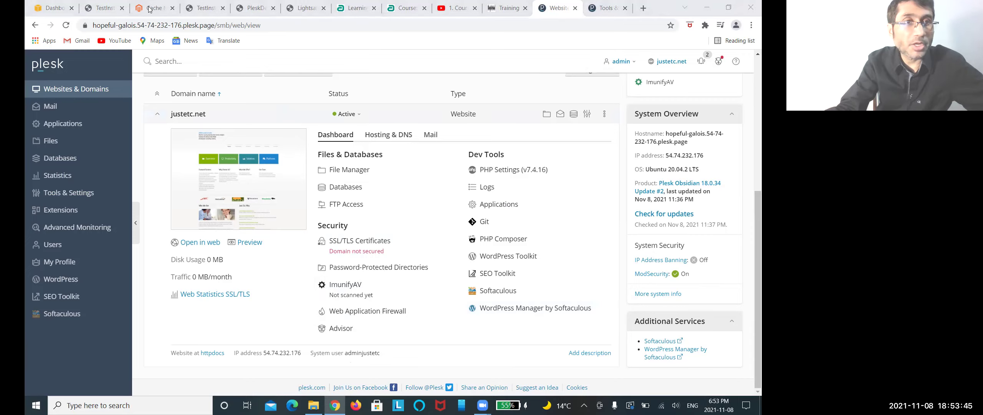
{"action": "left_click", "coordinate": [487, 294]}
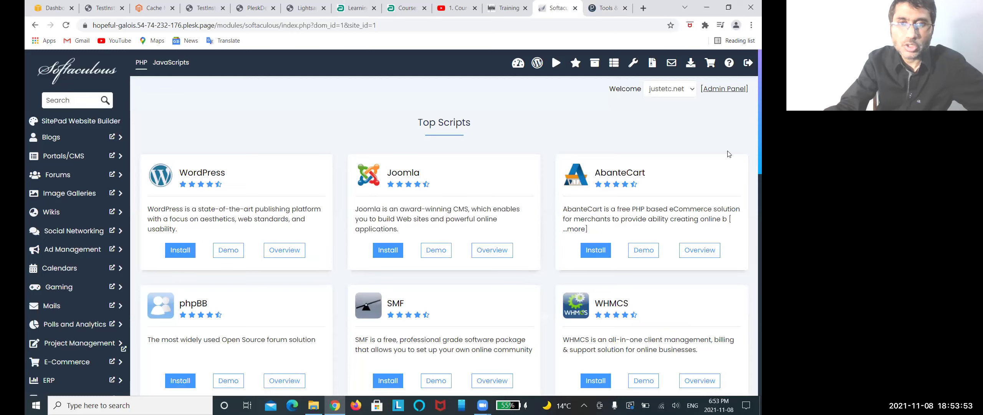
Step: Browse the Top Scripts list and expand the E-Commerce category in the sidebar
{"action": "scroll", "coordinate": [443, 188], "scroll_direction": "down", "scroll_amount": 12}
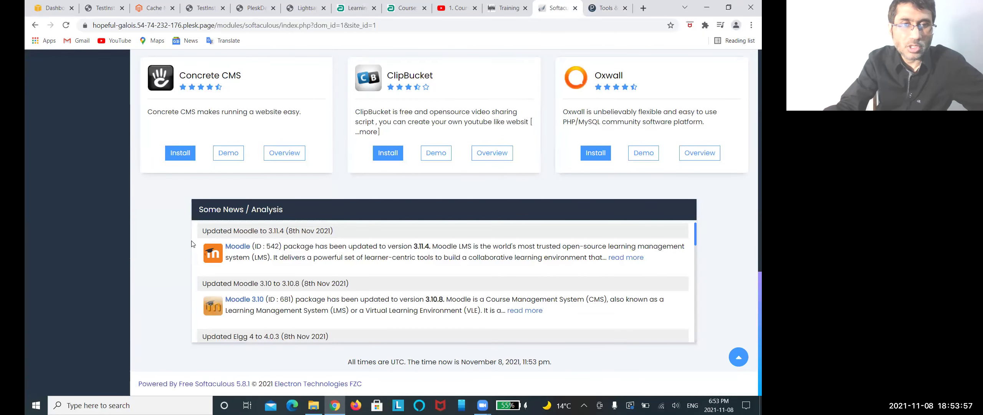
{"action": "scroll", "coordinate": [303, 260], "scroll_direction": "up", "scroll_amount": 10}
{"action": "scroll", "coordinate": [304, 260], "scroll_direction": "up", "scroll_amount": 7}
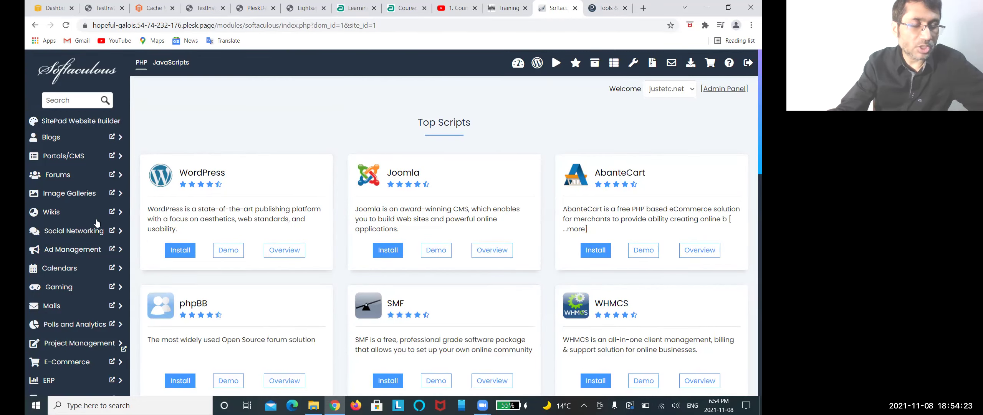
{"action": "scroll", "coordinate": [74, 218], "scroll_direction": "down", "scroll_amount": 4}
{"action": "scroll", "coordinate": [80, 196], "scroll_direction": "up", "scroll_amount": 4}
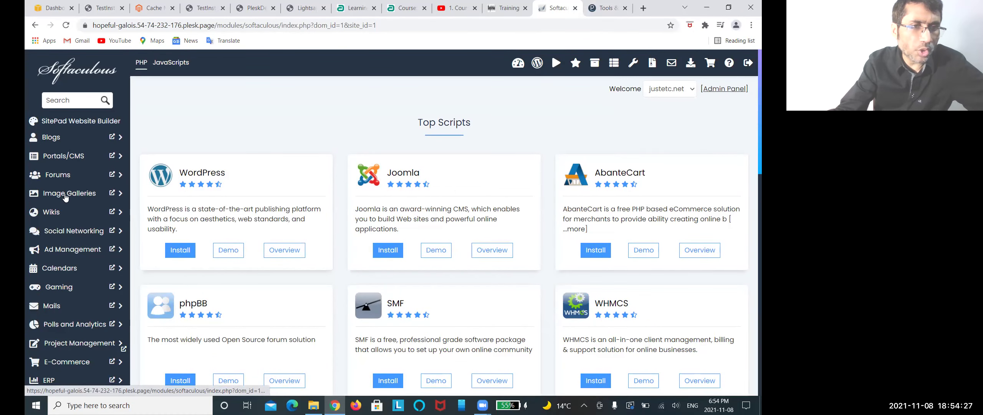
{"action": "scroll", "coordinate": [74, 209], "scroll_direction": "down", "scroll_amount": 5}
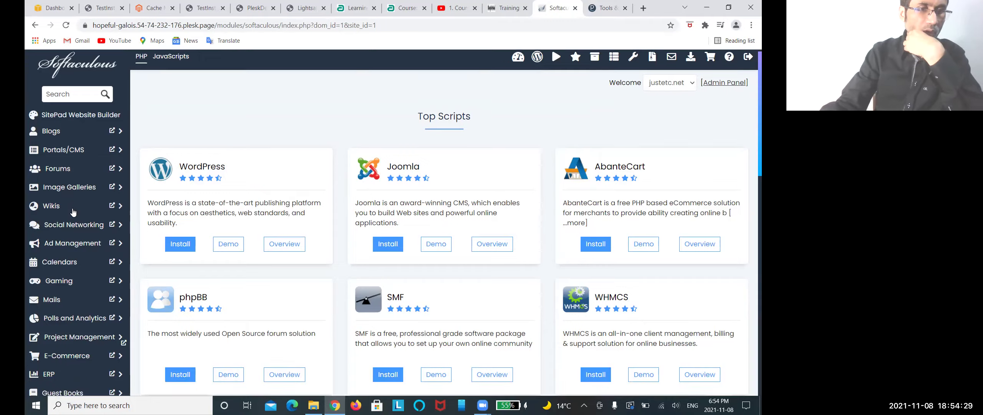
{"action": "left_click", "coordinate": [77, 169]}
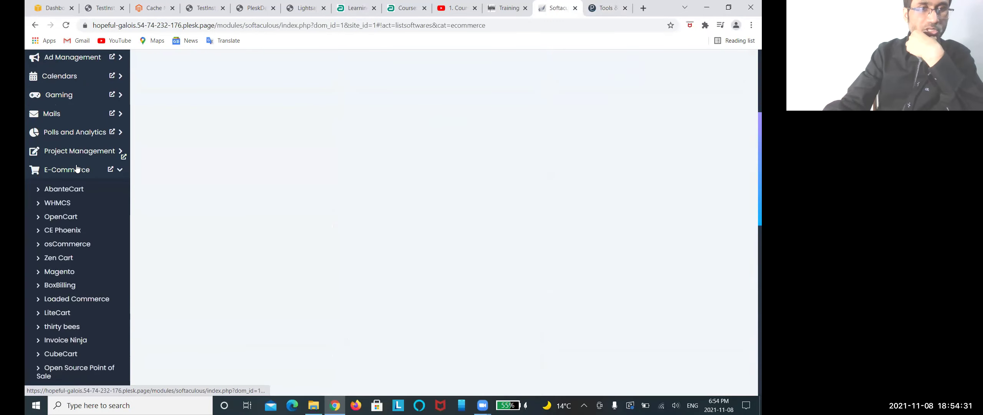
Step: Open Magento's script page and highlight its 912.00 MB required space
{"action": "left_click", "coordinate": [60, 272]}
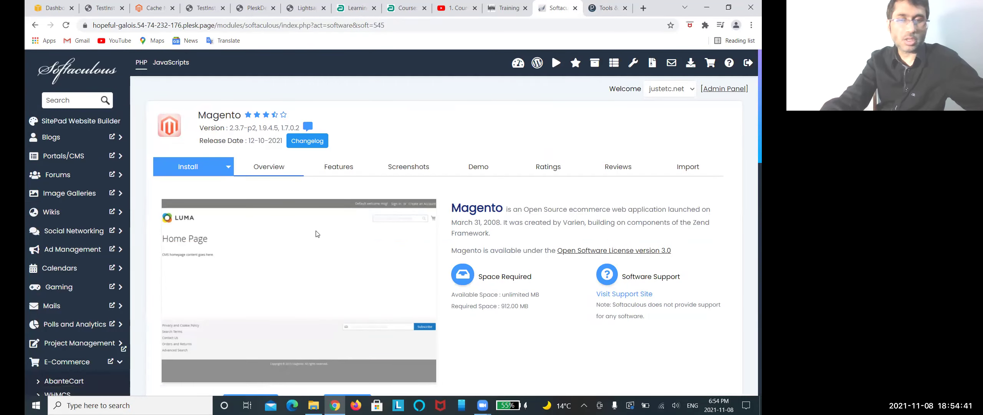
{"action": "scroll", "coordinate": [286, 246], "scroll_direction": "down", "scroll_amount": 5}
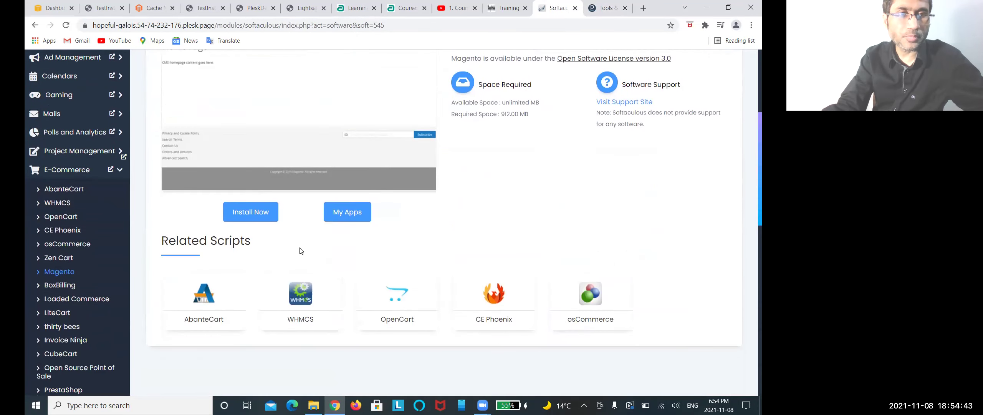
{"action": "scroll", "coordinate": [302, 250], "scroll_direction": "up", "scroll_amount": 5}
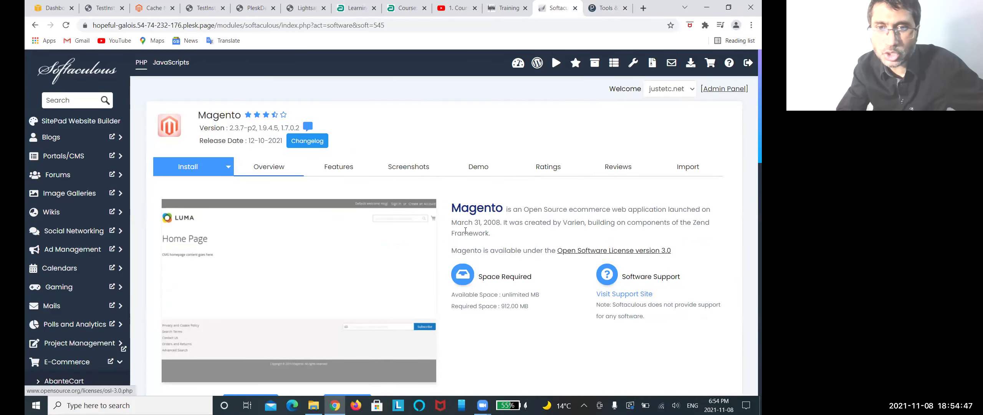
{"action": "scroll", "coordinate": [525, 243], "scroll_direction": "down", "scroll_amount": 2}
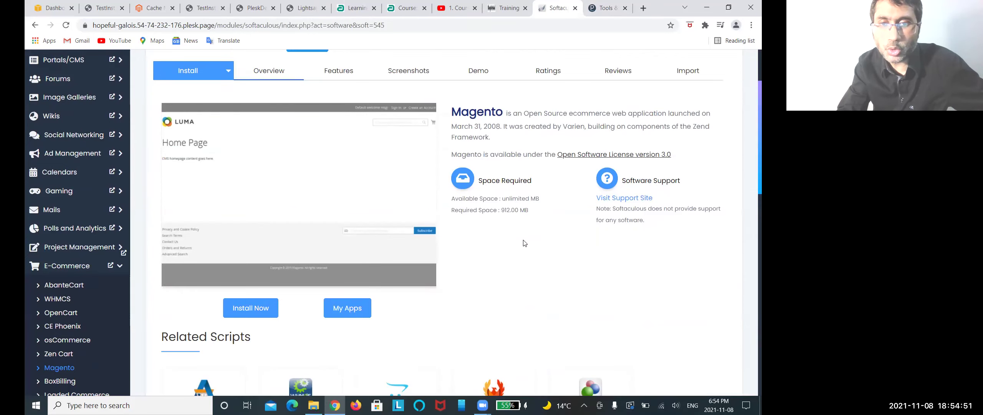
{"action": "scroll", "coordinate": [530, 241], "scroll_direction": "down", "scroll_amount": 4}
{"action": "scroll", "coordinate": [535, 239], "scroll_direction": "up", "scroll_amount": 3}
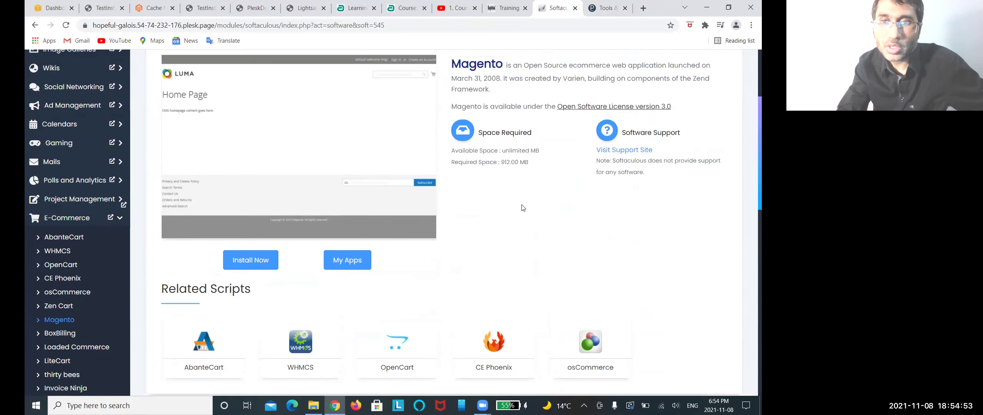
{"action": "left_click_drag", "start_coordinate": [499, 162], "coordinate": [536, 164]}
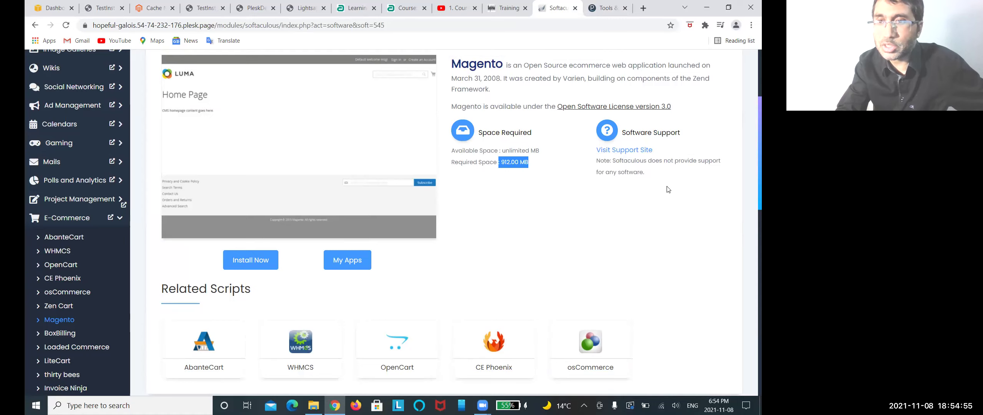
{"action": "scroll", "coordinate": [612, 180], "scroll_direction": "up", "scroll_amount": 4}
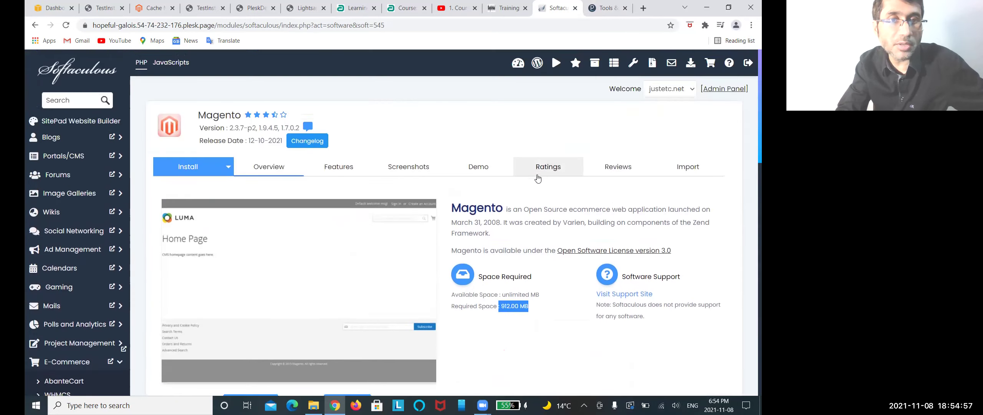
{"action": "scroll", "coordinate": [500, 269], "scroll_direction": "down", "scroll_amount": 8}
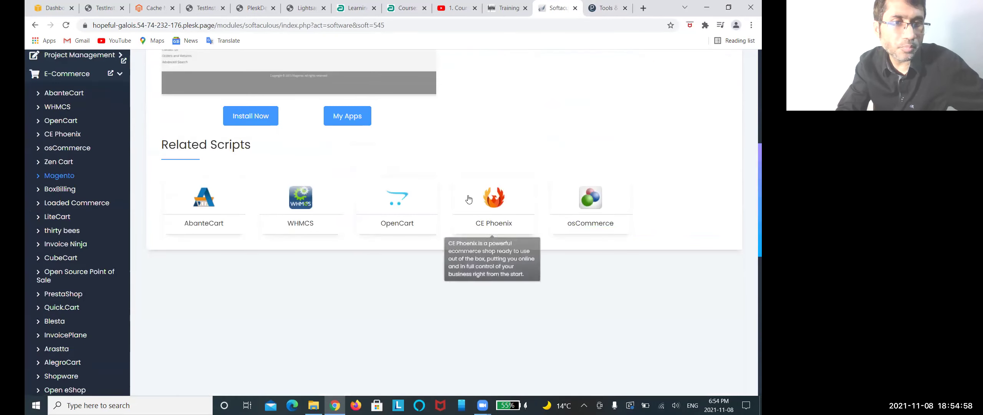
Step: Open the Magento install form and choose version 2.4.3-p1 from the version dropdown
{"action": "left_click", "coordinate": [251, 116]}
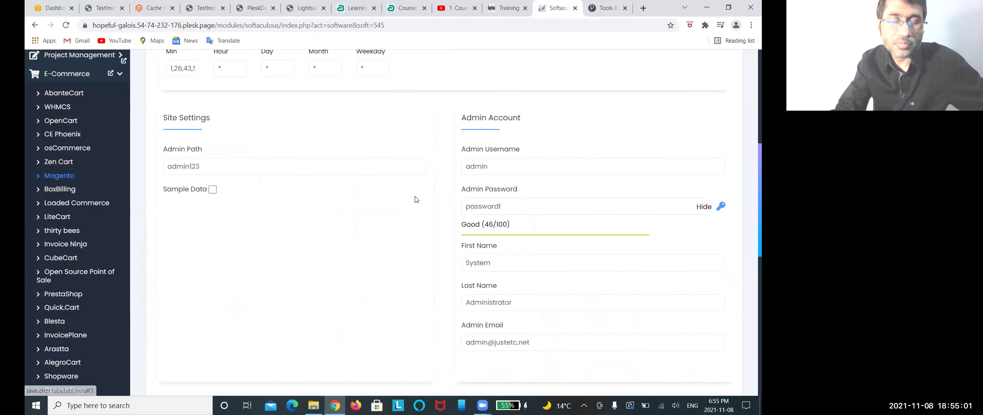
{"action": "scroll", "coordinate": [381, 211], "scroll_direction": "up", "scroll_amount": 6}
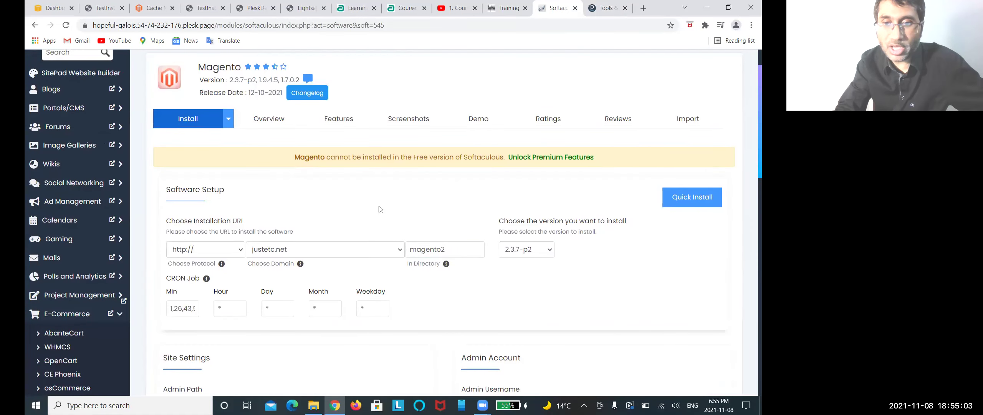
{"action": "scroll", "coordinate": [381, 209], "scroll_direction": "down", "scroll_amount": 3}
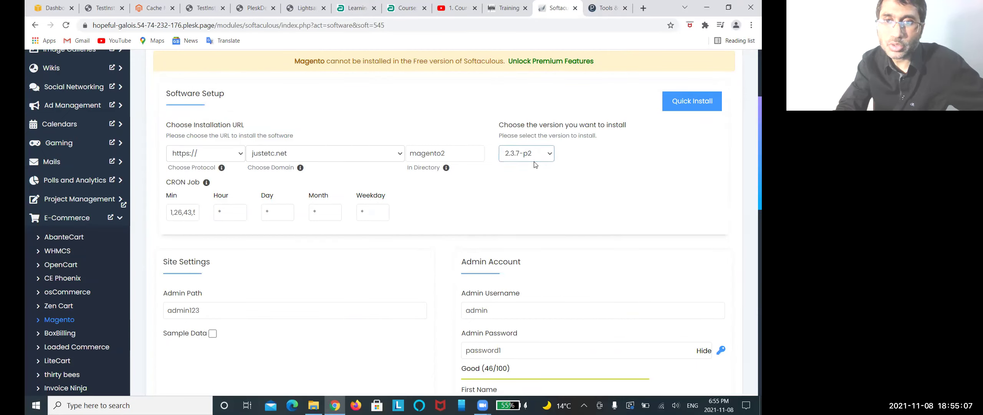
{"action": "left_click", "coordinate": [532, 159]}
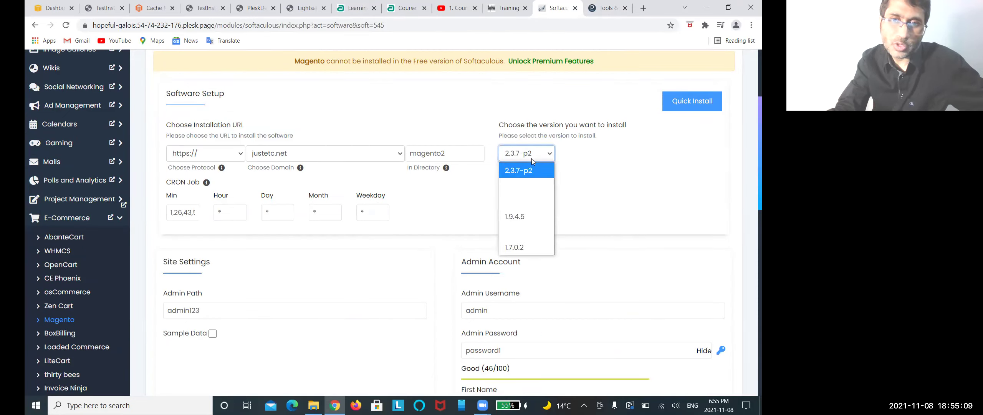
{"action": "left_click", "coordinate": [532, 158]}
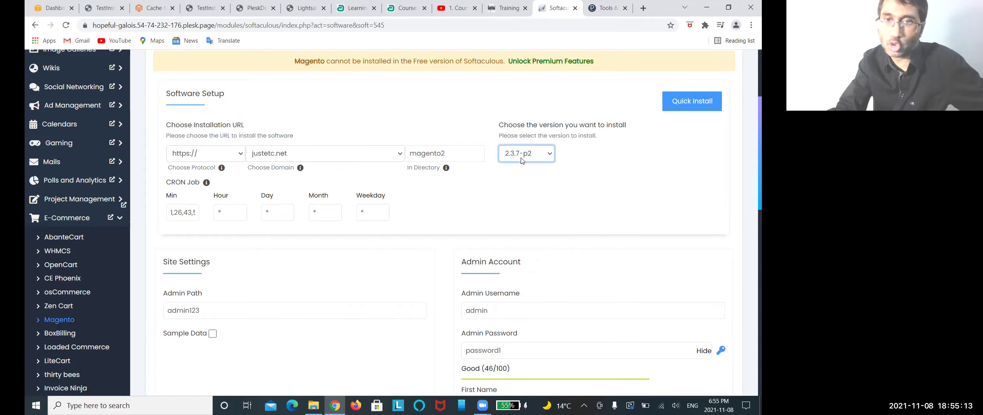
{"action": "left_click", "coordinate": [521, 160]}
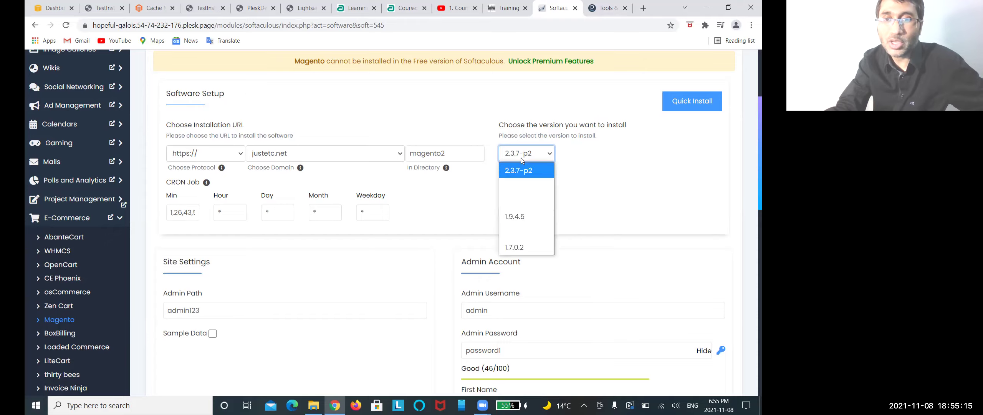
{"action": "left_click", "coordinate": [516, 181]}
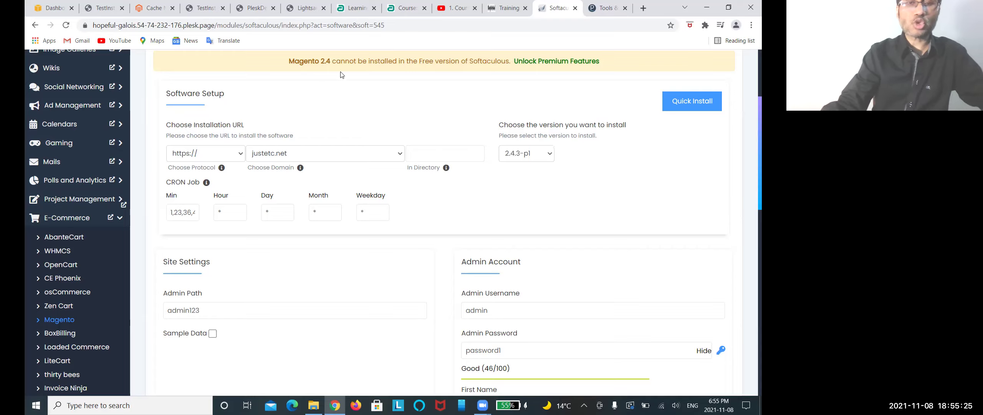
Step: Switch the Magento version back to 2.3.7-p2 and check the premium warning
{"action": "left_click", "coordinate": [553, 154]}
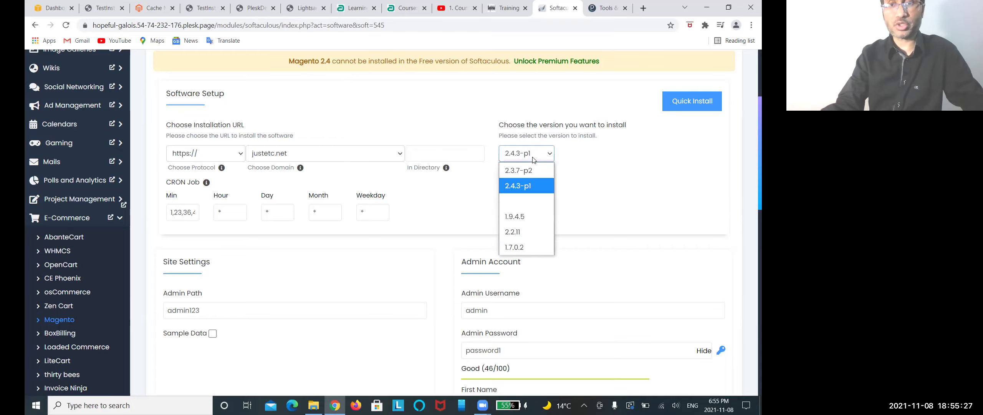
{"action": "left_click", "coordinate": [526, 171]}
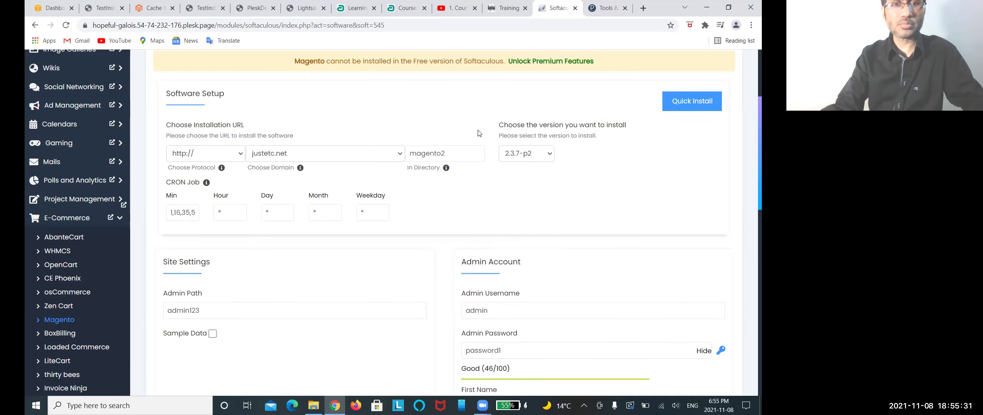
{"action": "scroll", "coordinate": [378, 110], "scroll_direction": "up", "scroll_amount": 1}
{"action": "scroll", "coordinate": [378, 110], "scroll_direction": "up", "scroll_amount": 3}
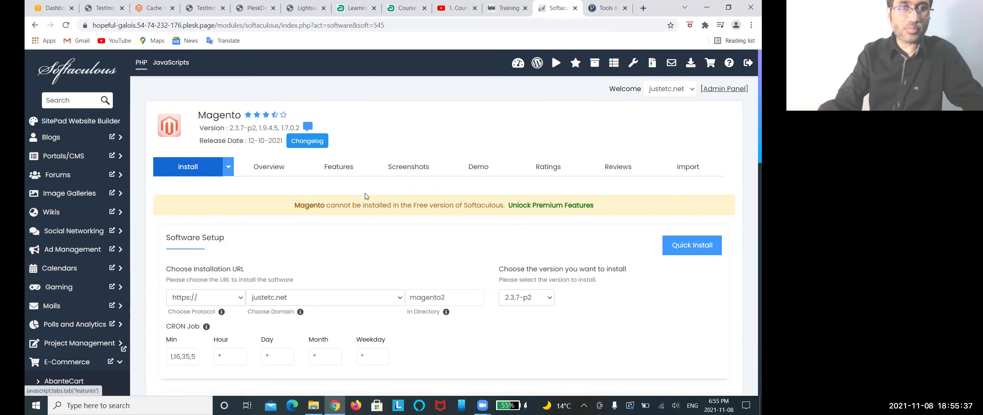
{"action": "scroll", "coordinate": [505, 216], "scroll_direction": "down", "scroll_amount": 10}
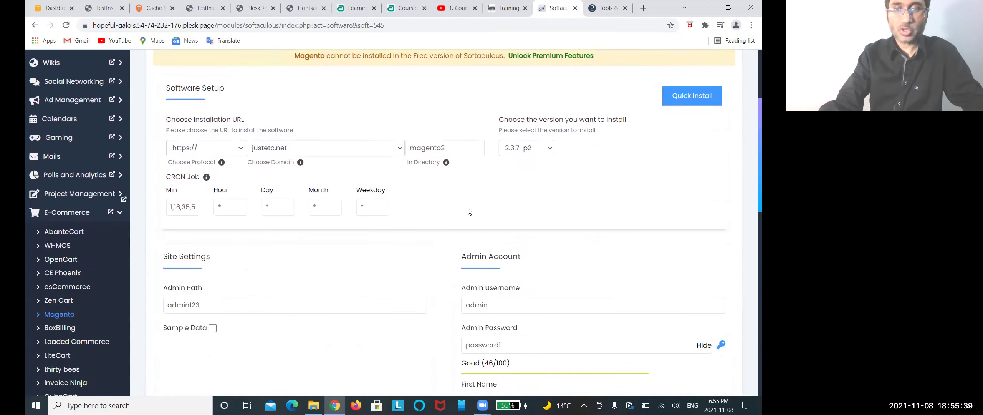
{"action": "scroll", "coordinate": [500, 192], "scroll_direction": "up", "scroll_amount": 5}
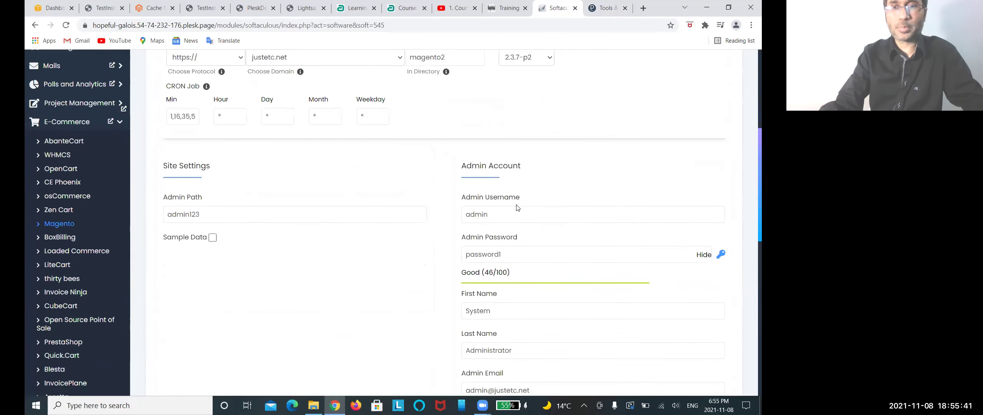
Step: Try Magento version 2.2.11, then settle on 1.7.0.2 with directory magento17
{"action": "left_click", "coordinate": [530, 158]}
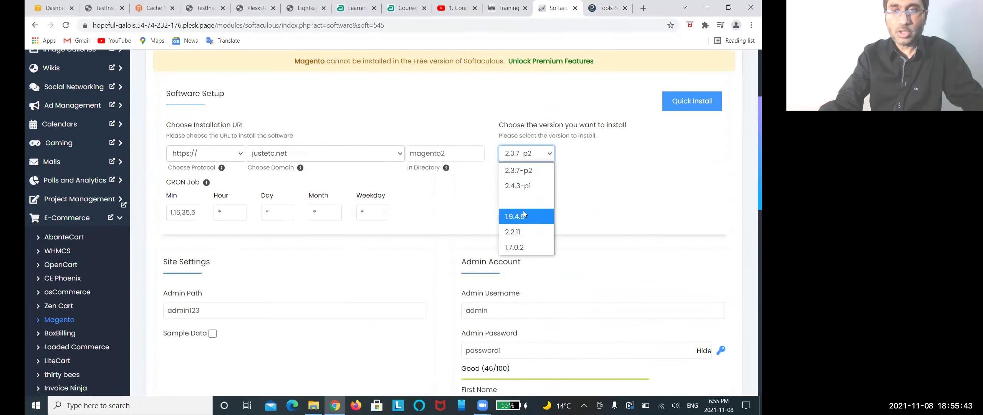
{"action": "left_click", "coordinate": [521, 230]}
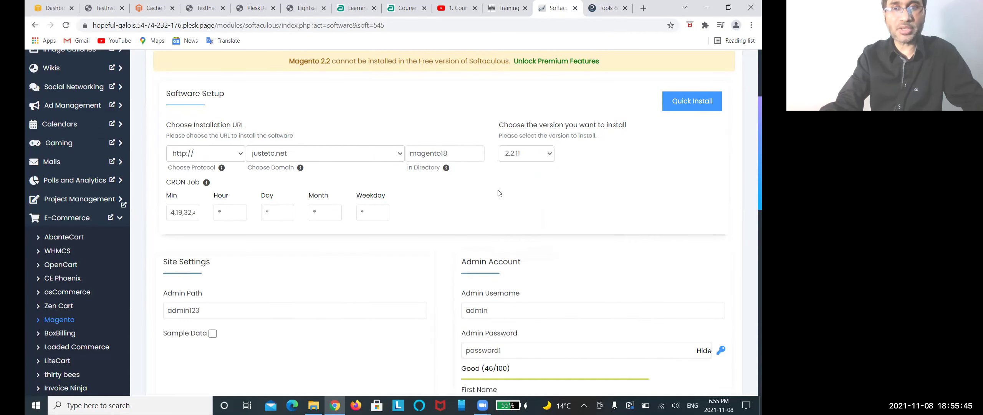
{"action": "left_click", "coordinate": [540, 154]}
{"action": "left_click", "coordinate": [522, 247]}
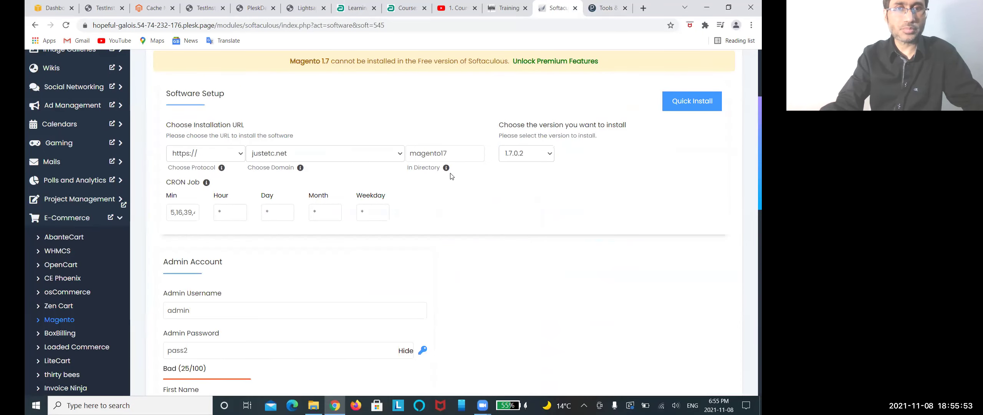
{"action": "scroll", "coordinate": [397, 109], "scroll_direction": "down", "scroll_amount": 3}
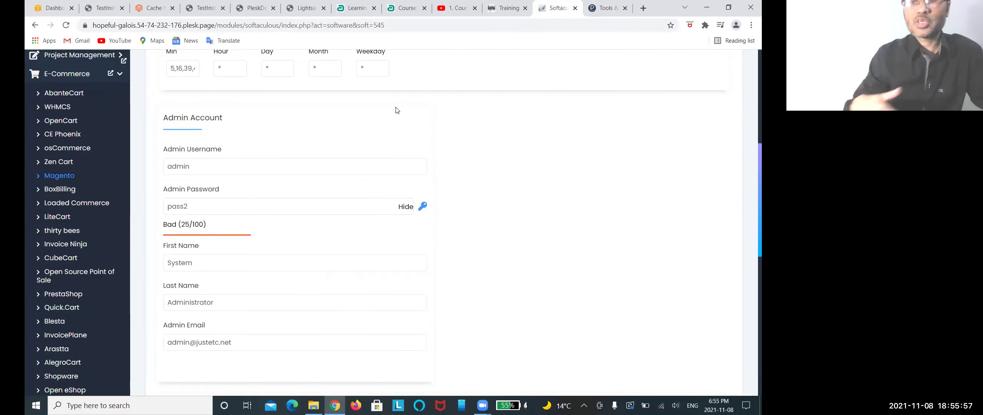
{"action": "scroll", "coordinate": [397, 110], "scroll_direction": "up", "scroll_amount": 6}
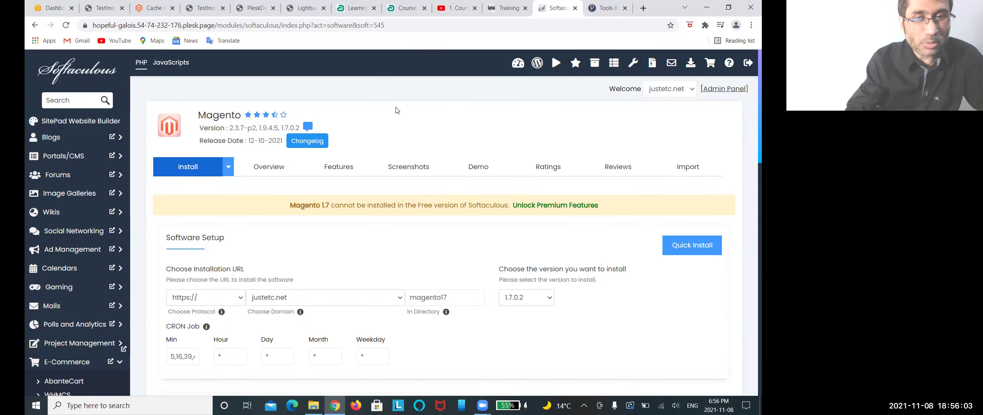
{"action": "scroll", "coordinate": [398, 110], "scroll_direction": "down", "scroll_amount": 3}
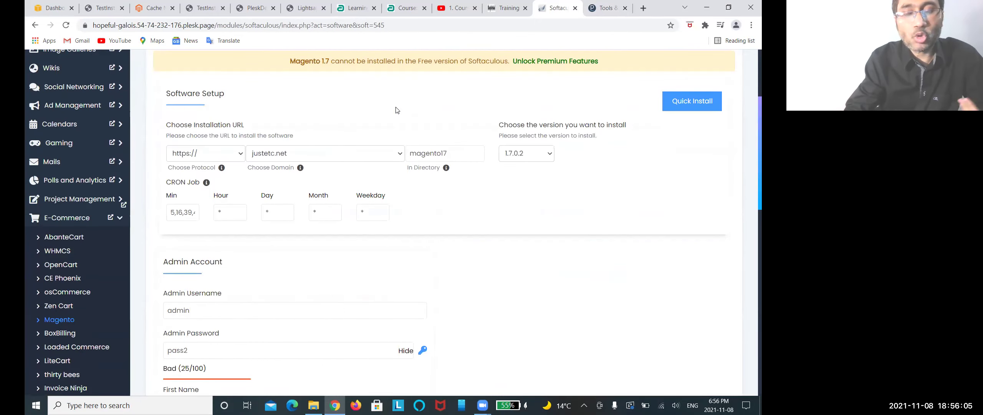
{"action": "scroll", "coordinate": [397, 110], "scroll_direction": "down", "scroll_amount": 3}
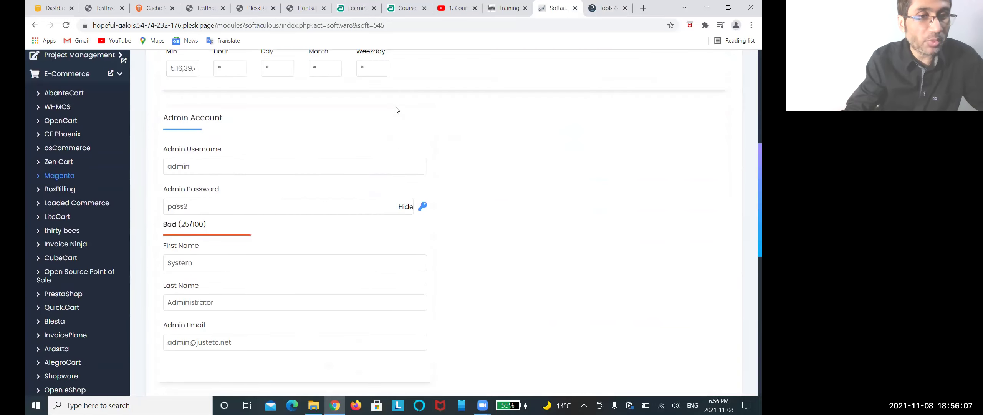
{"action": "scroll", "coordinate": [397, 111], "scroll_direction": "down", "scroll_amount": 3}
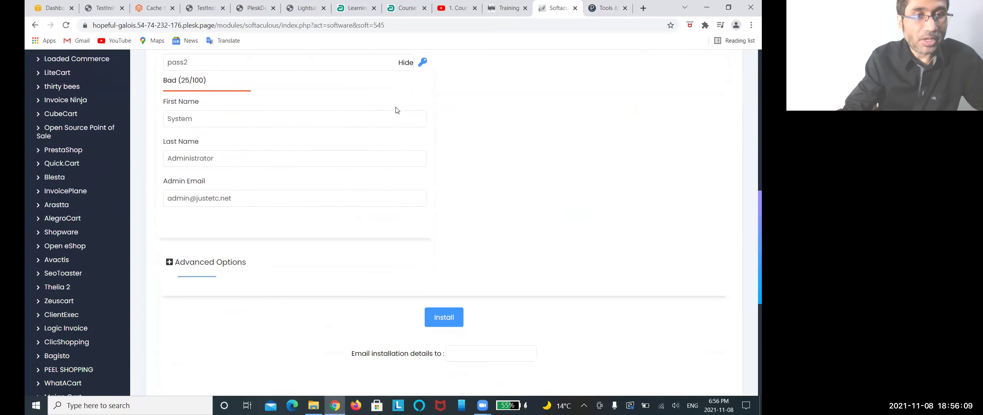
{"action": "scroll", "coordinate": [397, 110], "scroll_direction": "up", "scroll_amount": 7}
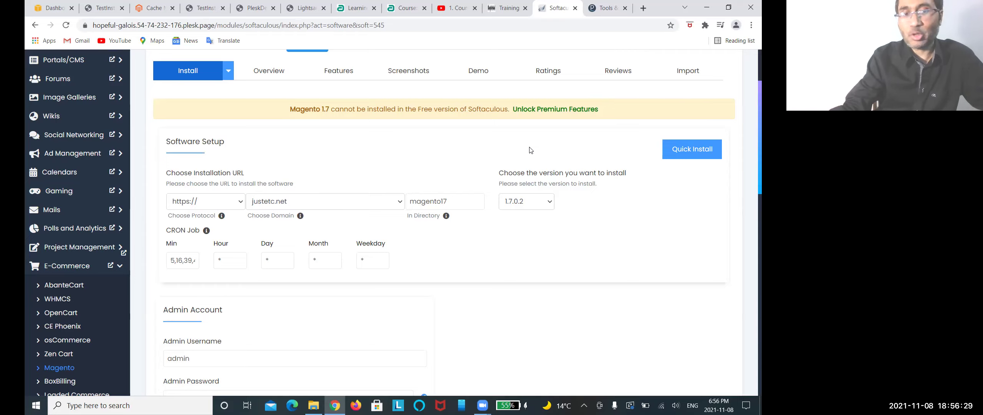
{"action": "scroll", "coordinate": [331, 229], "scroll_direction": "down", "scroll_amount": 6}
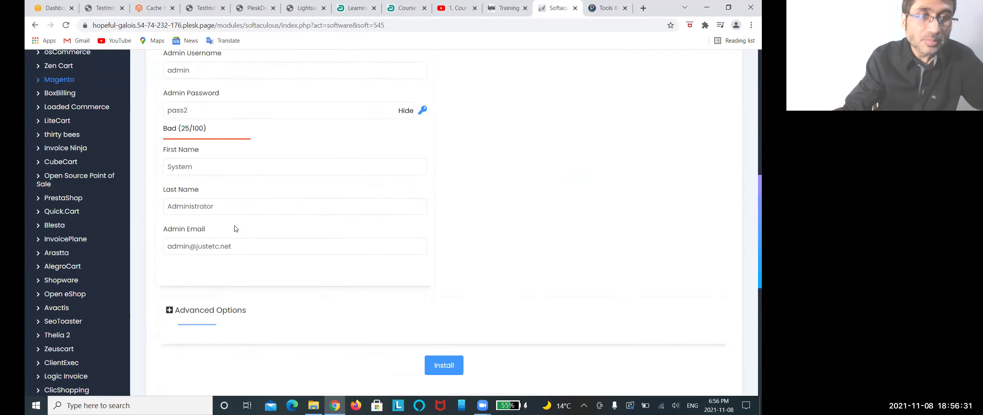
{"action": "scroll", "coordinate": [236, 229], "scroll_direction": "down", "scroll_amount": 6}
{"action": "scroll", "coordinate": [236, 229], "scroll_direction": "up", "scroll_amount": 3}
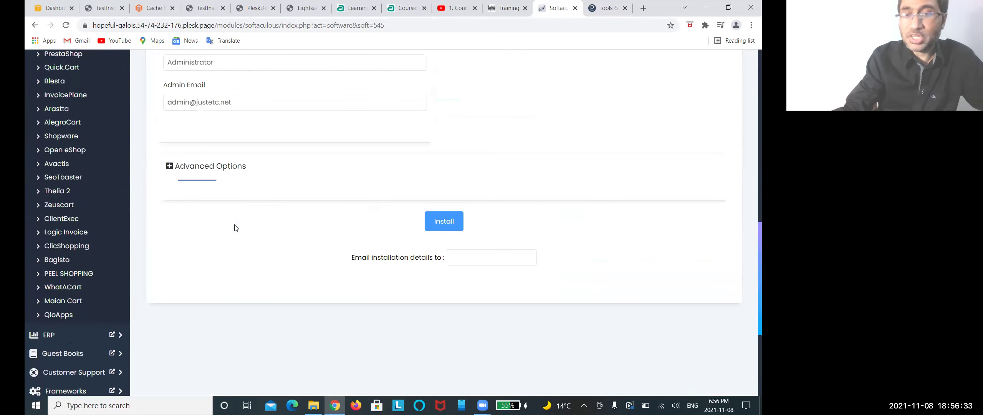
{"action": "scroll", "coordinate": [236, 227], "scroll_direction": "up", "scroll_amount": 3}
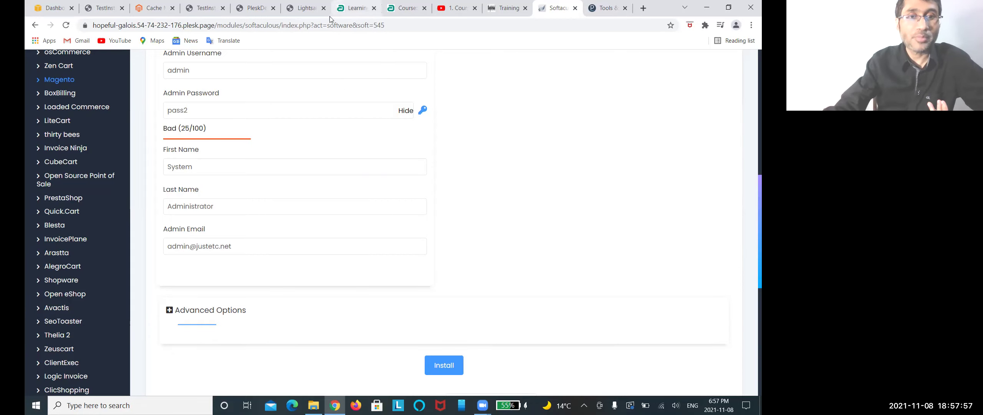
Step: Switch from Softaculous to Magento Admin's Cache Management page, where Configuration cache shows Invalidated
{"action": "scroll", "coordinate": [309, 164], "scroll_direction": "up", "scroll_amount": 8}
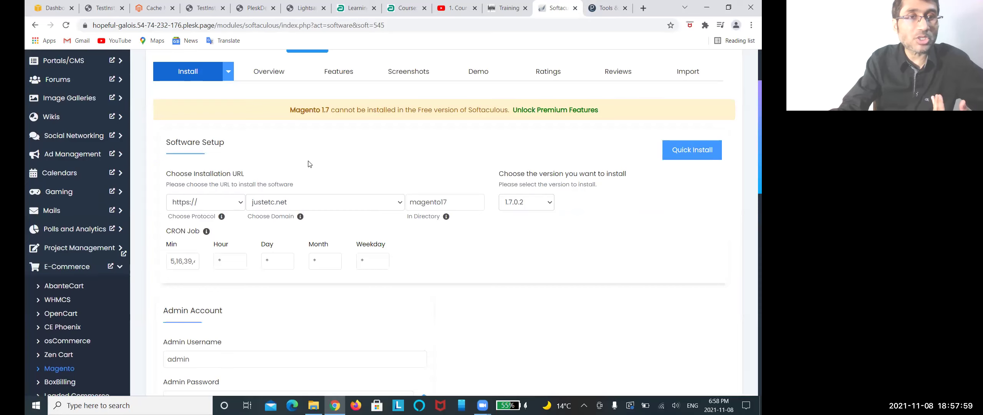
{"action": "scroll", "coordinate": [310, 164], "scroll_direction": "up", "scroll_amount": 3}
{"action": "left_click", "coordinate": [153, 8]}
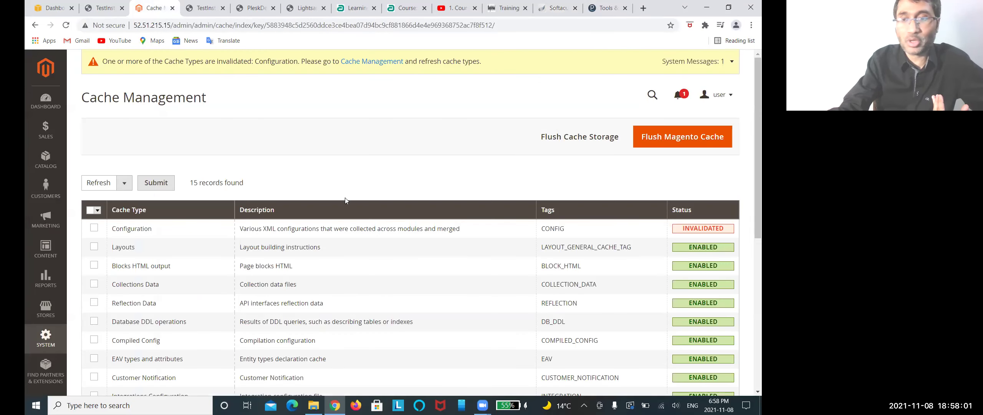